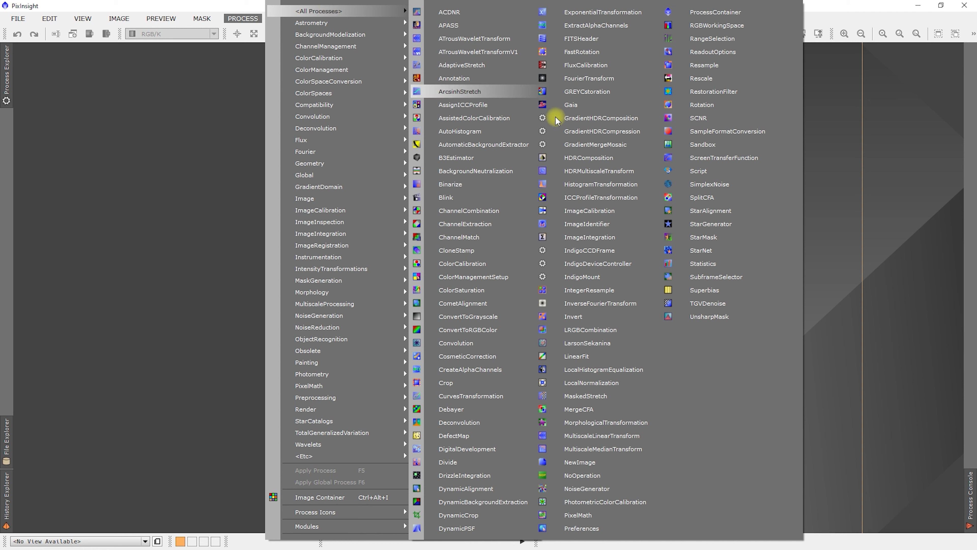
Open the ImageIntegration process and reset all its parameters to their defaults.
click(589, 241)
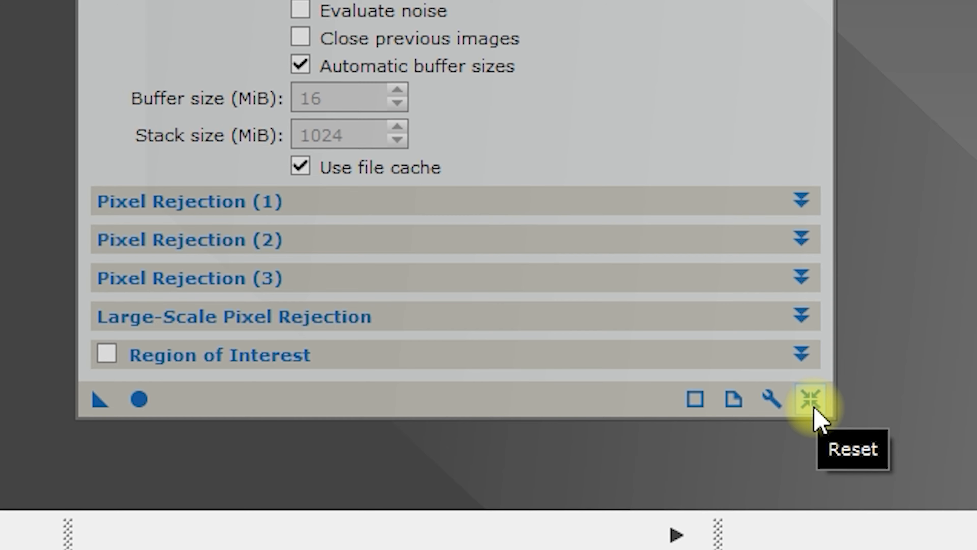
click(816, 409)
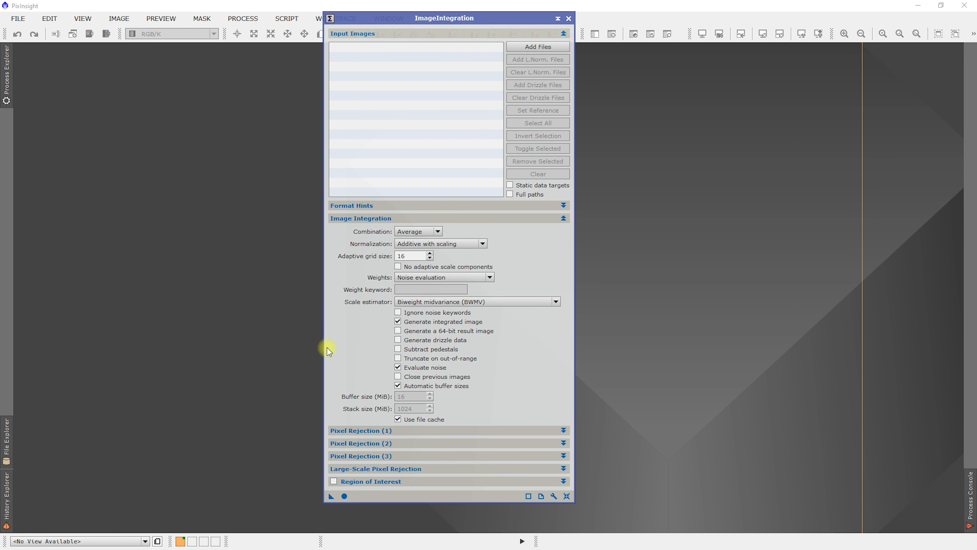
mouse_move(458, 250)
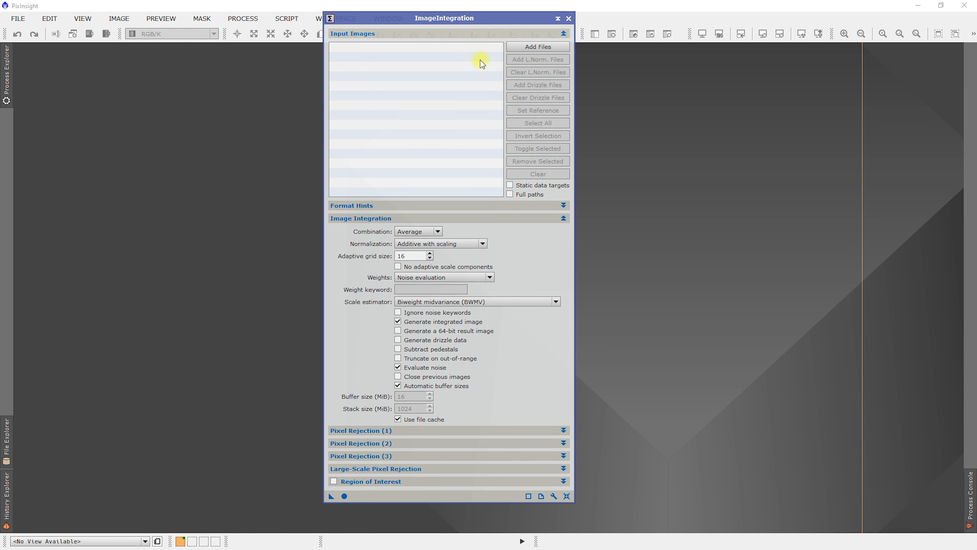
Browse for input images on the Z: network drive in AstroImaging > Targets > With FR > ASI1600MMPro > Completed > PreProcessing > C19.
click(538, 47)
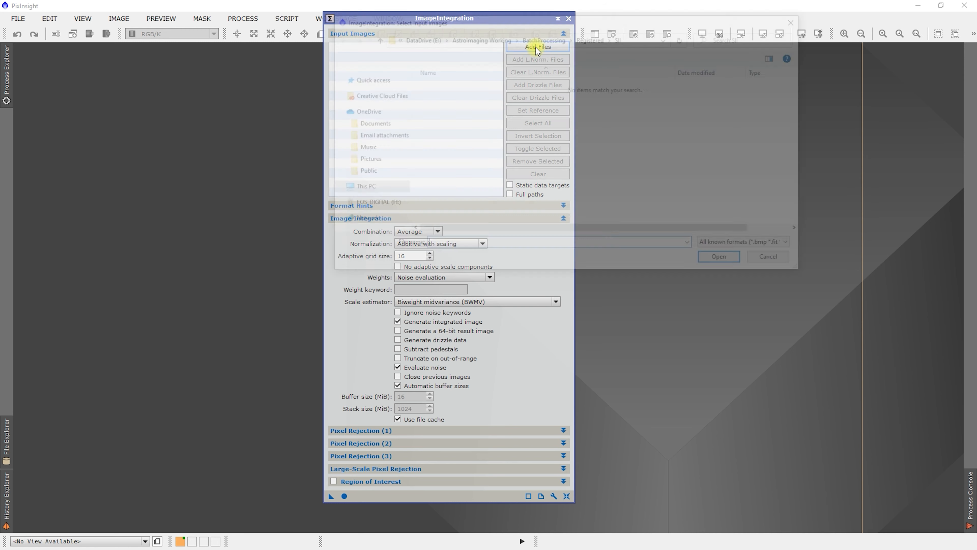
drag(403, 160, 400, 219)
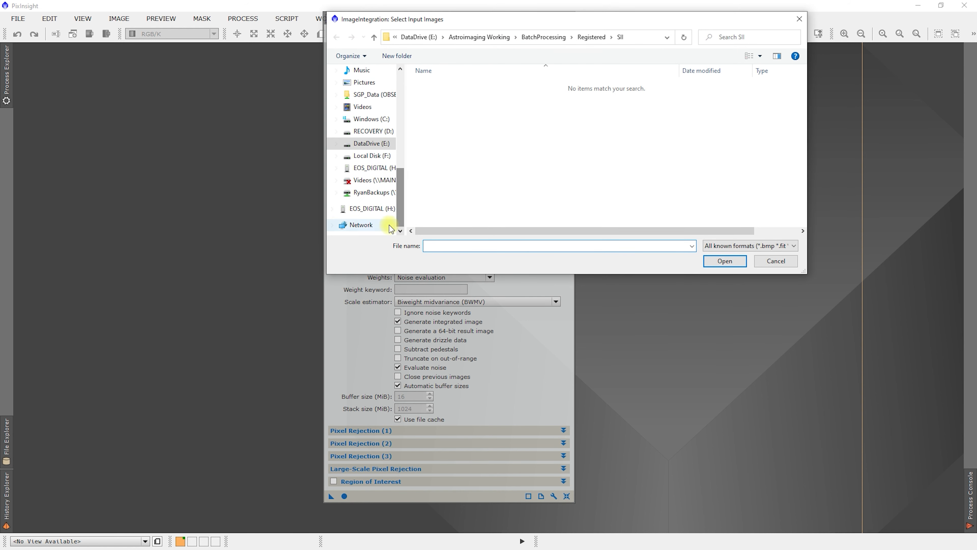
click(372, 192)
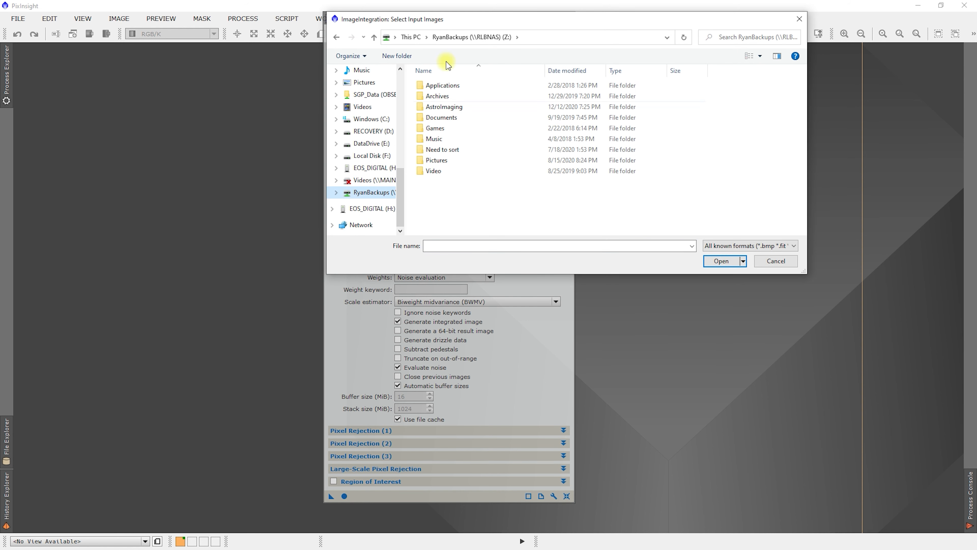
double_click(441, 110)
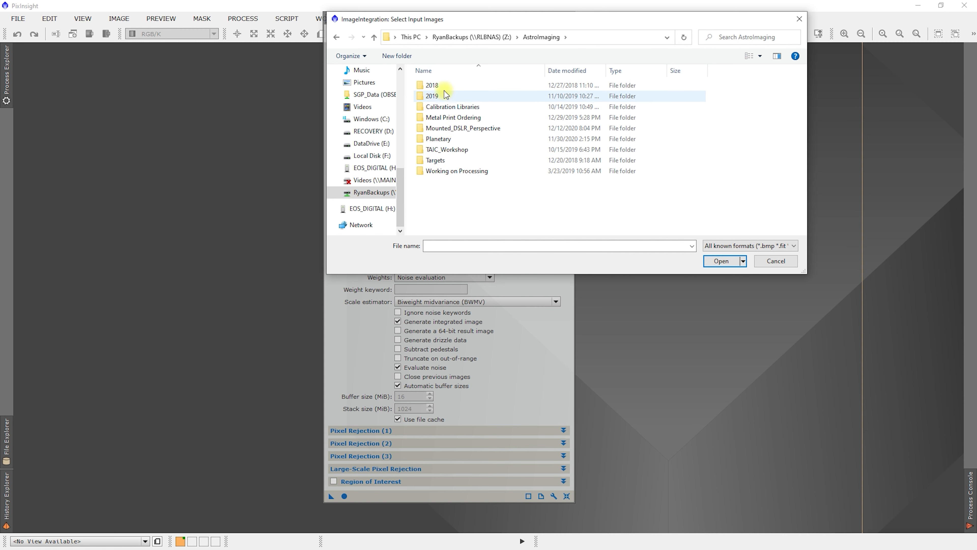
click(444, 164)
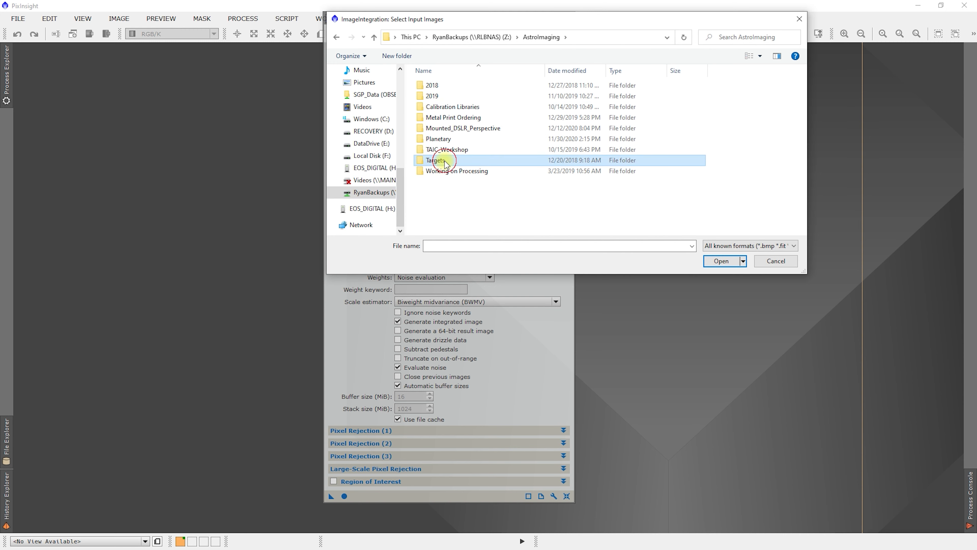
double_click(445, 164)
double_click(439, 97)
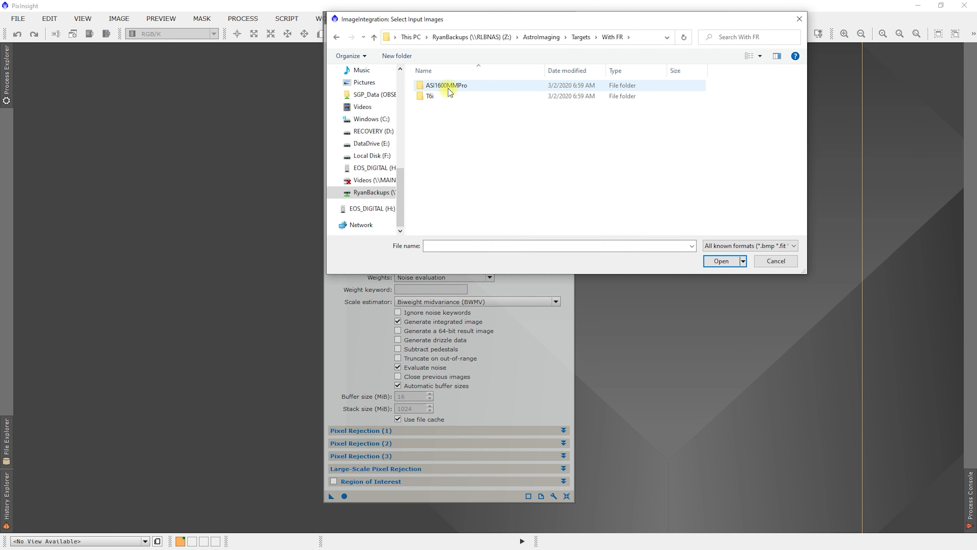
double_click(446, 85)
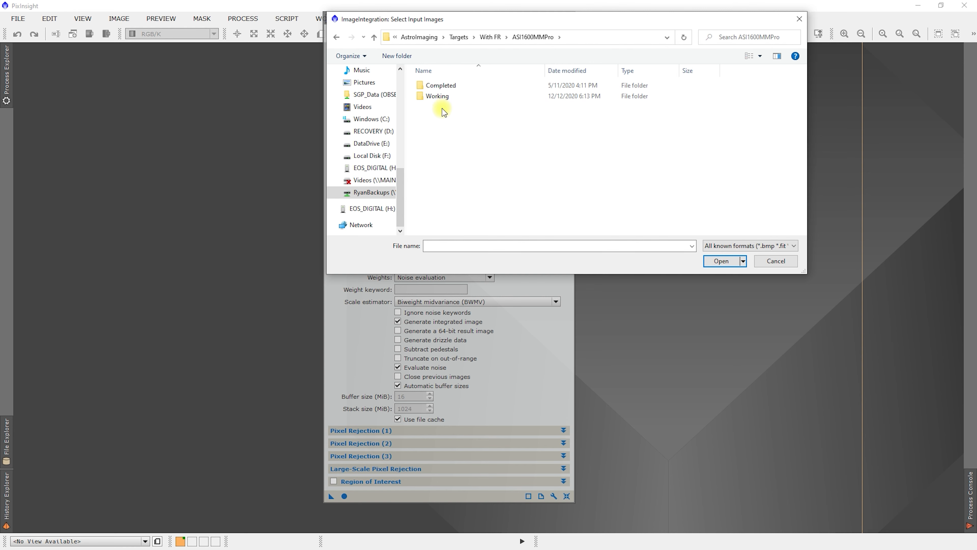
double_click(441, 86)
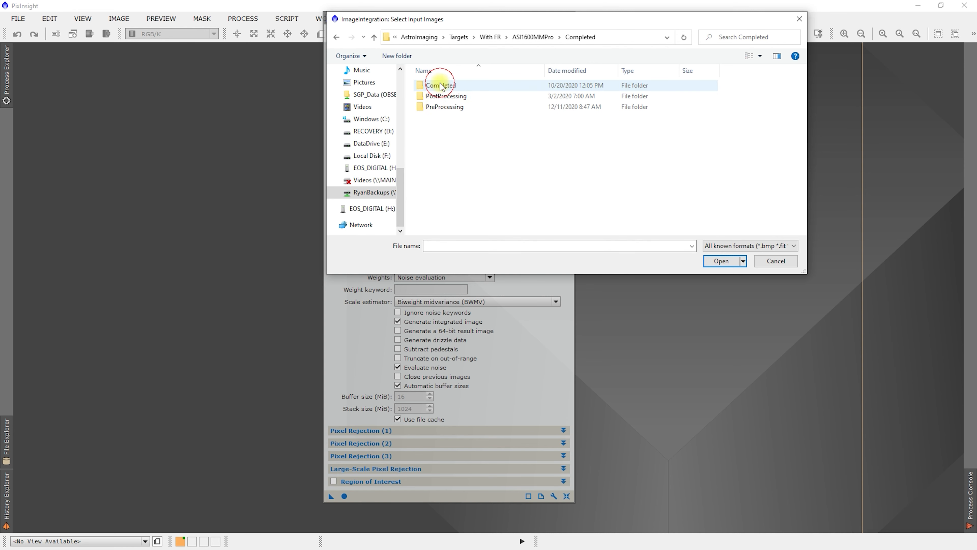
double_click(442, 106)
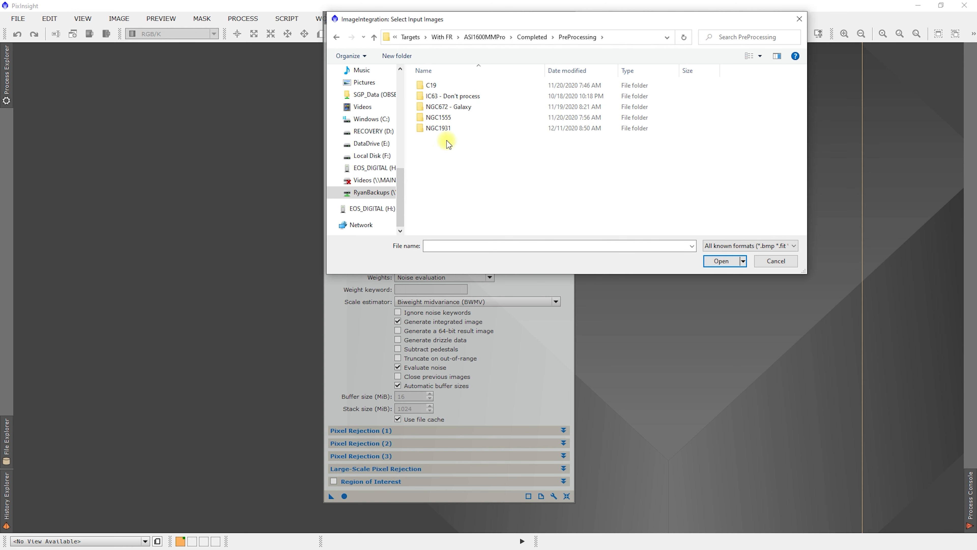
double_click(439, 85)
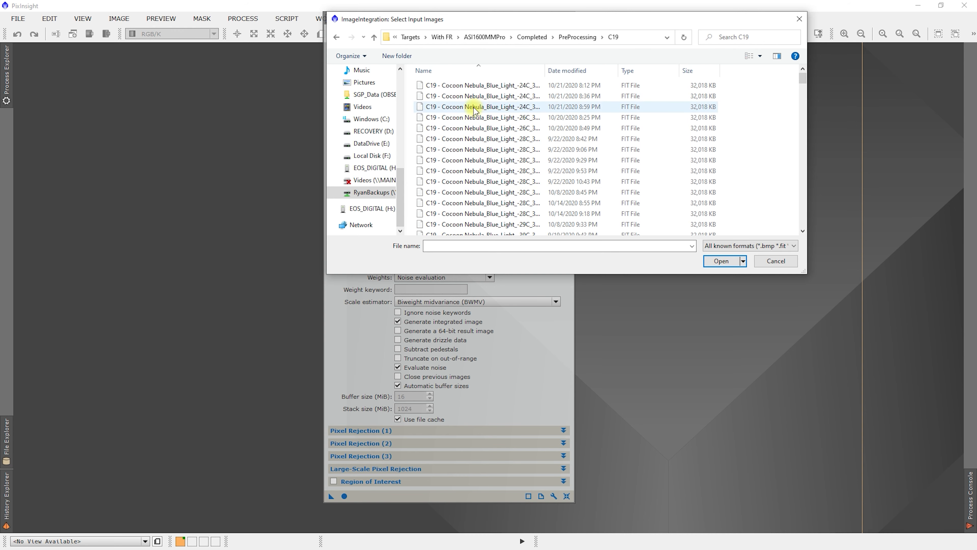
Add all the C19 - Cocoon Nebula Blue_Light FIT files as input images.
click(489, 87)
scroll(491, 131, down, 8)
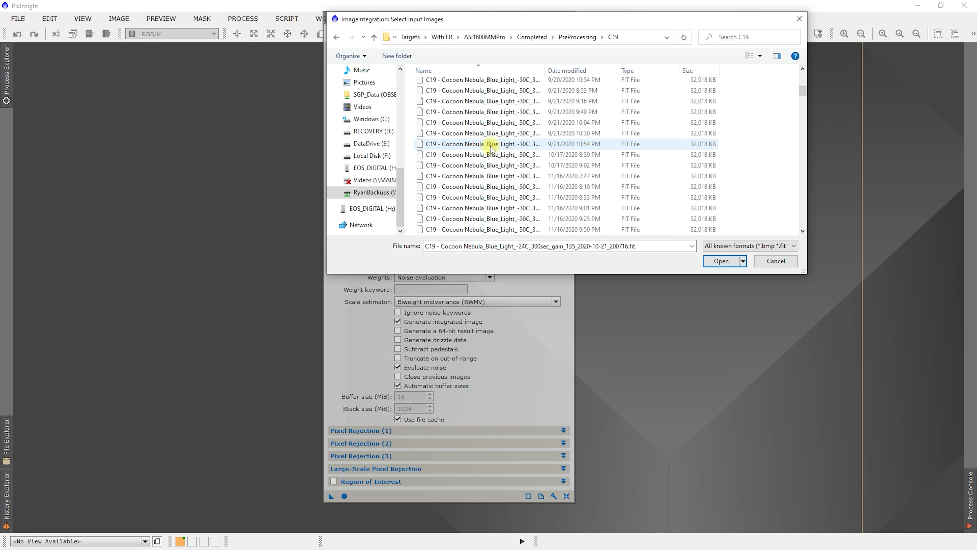
shift+click(495, 175)
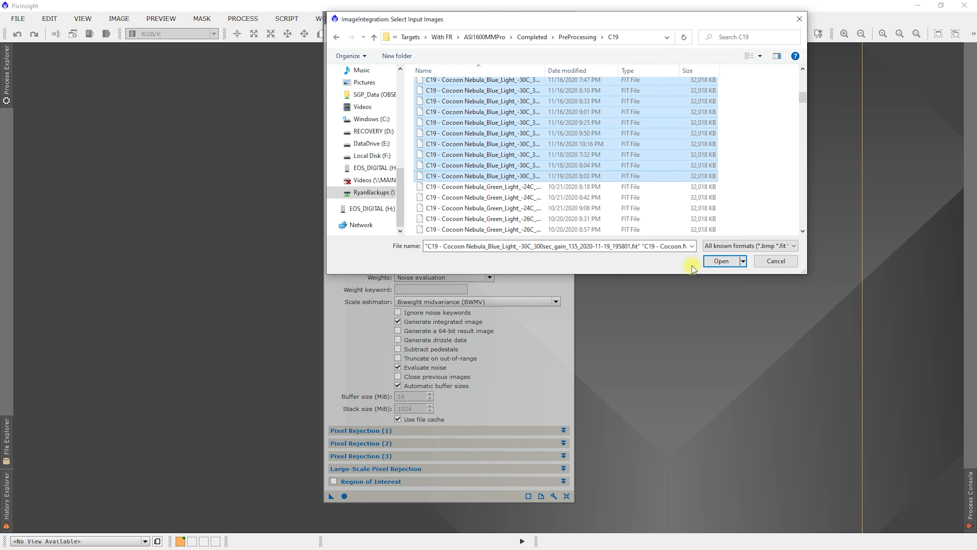
click(716, 262)
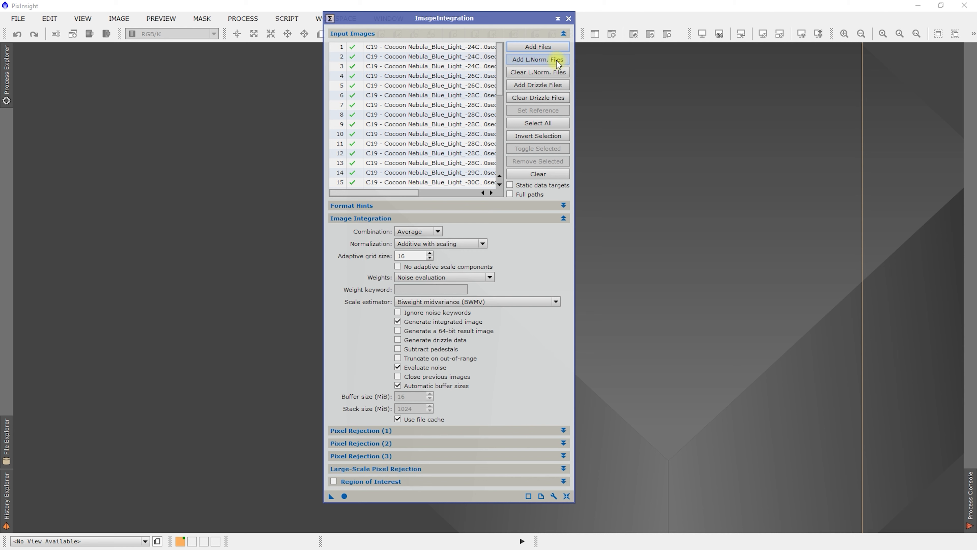
Set the image integration normalization to Local normalization.
click(446, 243)
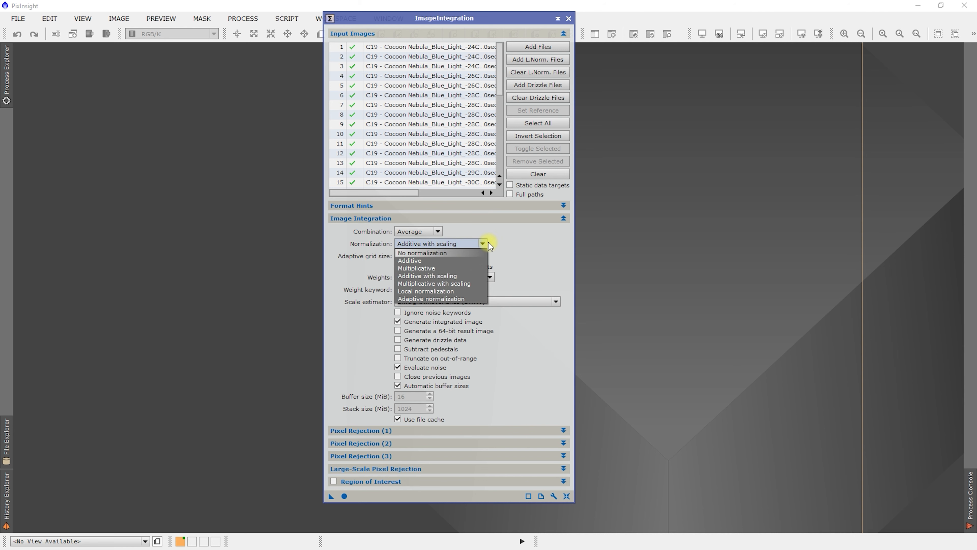
click(418, 261)
click(428, 242)
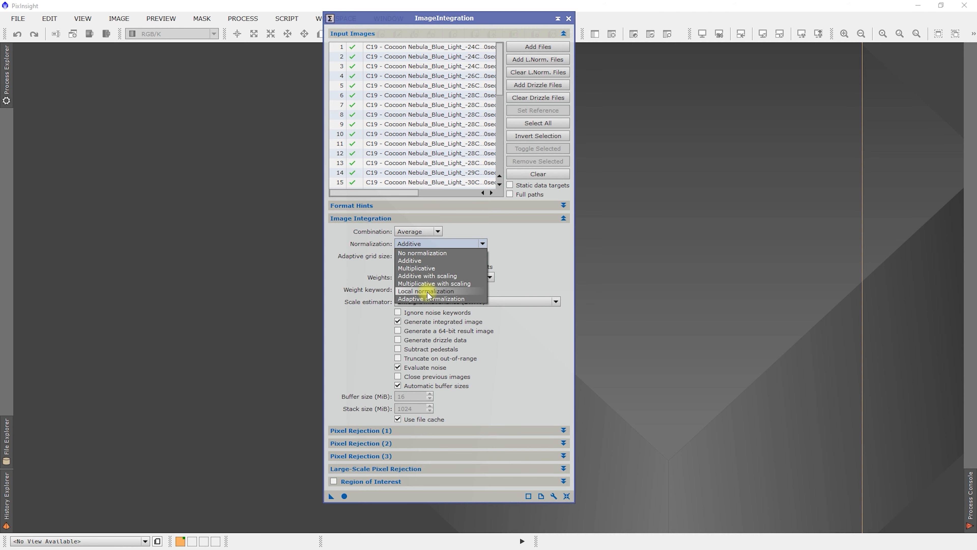
click(427, 291)
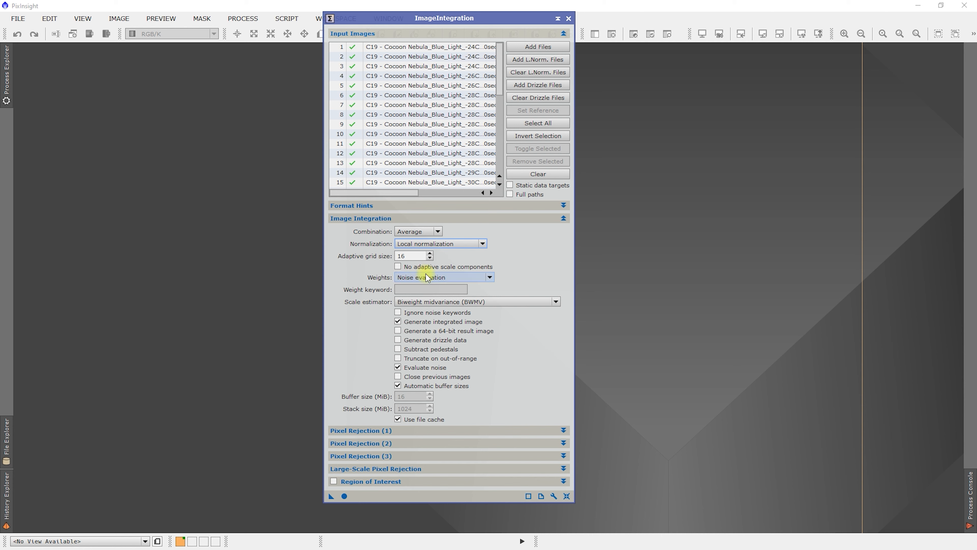
Weight the images by FITS keyword, using TEST as the weight keyword.
click(439, 278)
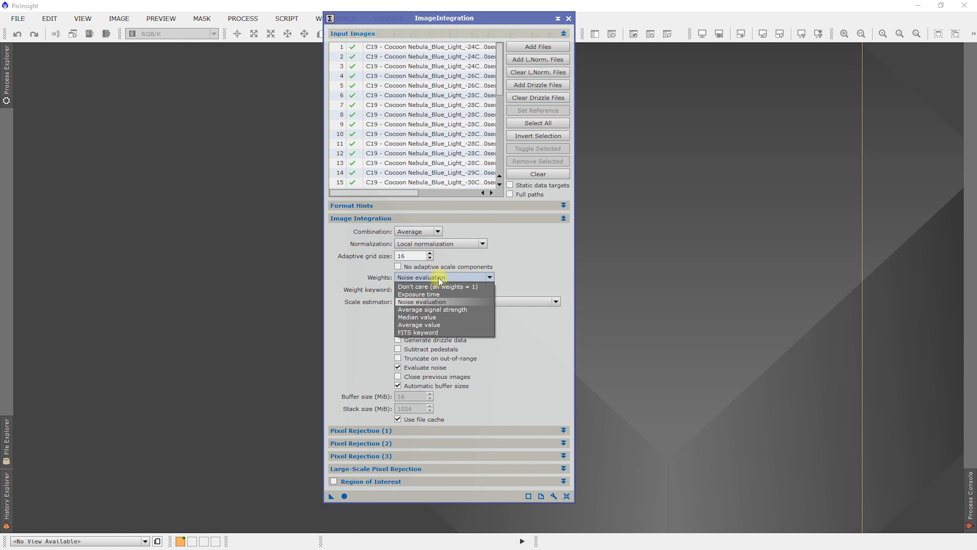
click(421, 332)
click(428, 287)
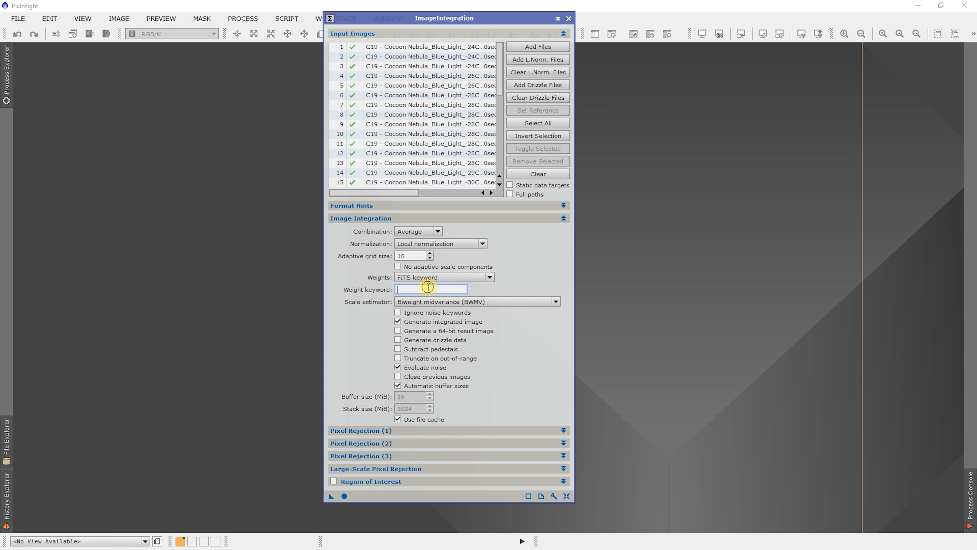
text(TEST)
Set the rejection algorithm in Pixel Rejection (1) to Winsorized Sigma Clipping, then collapse that section.
click(397, 431)
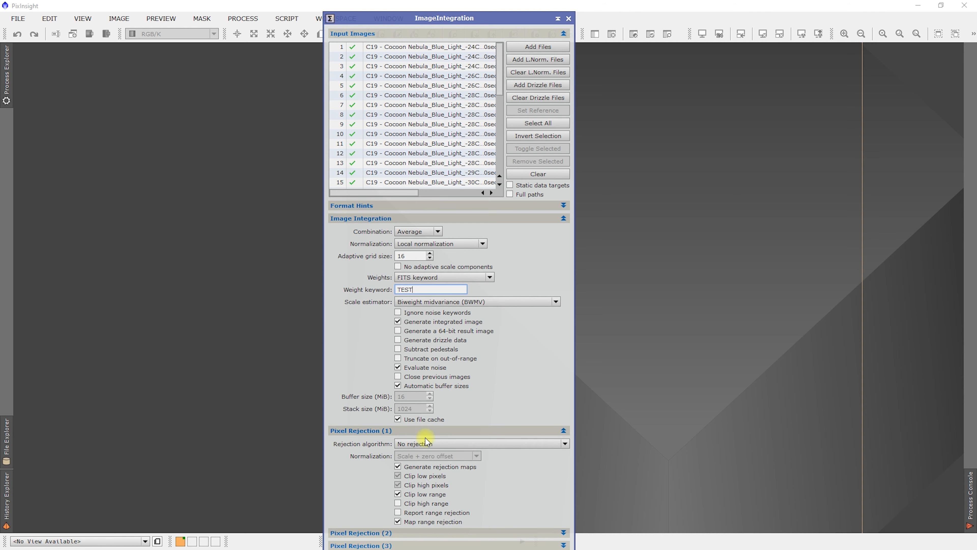
click(438, 445)
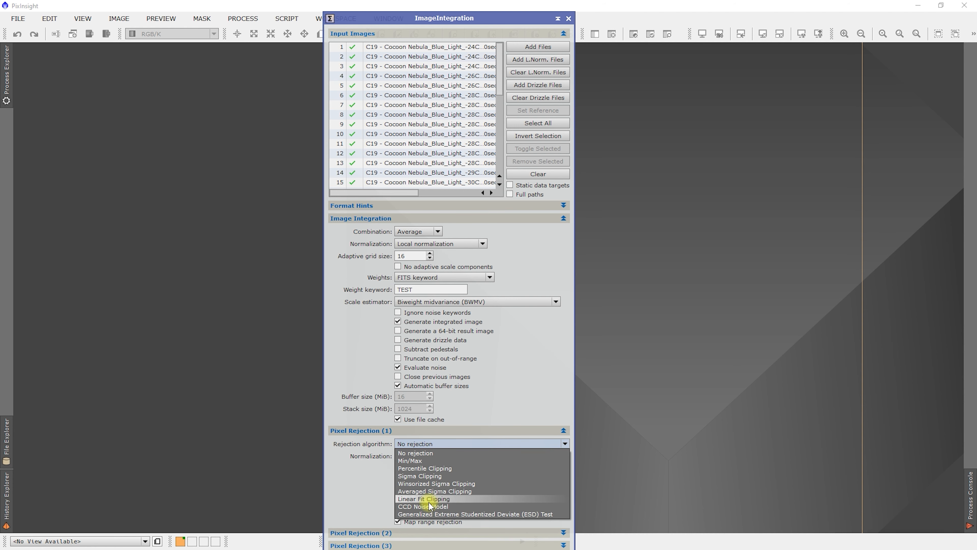
click(429, 483)
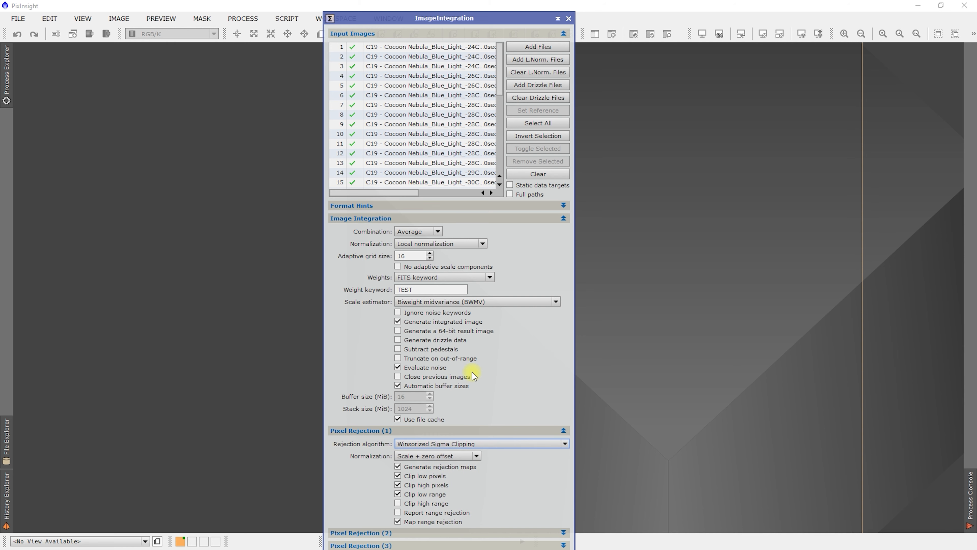
click(396, 430)
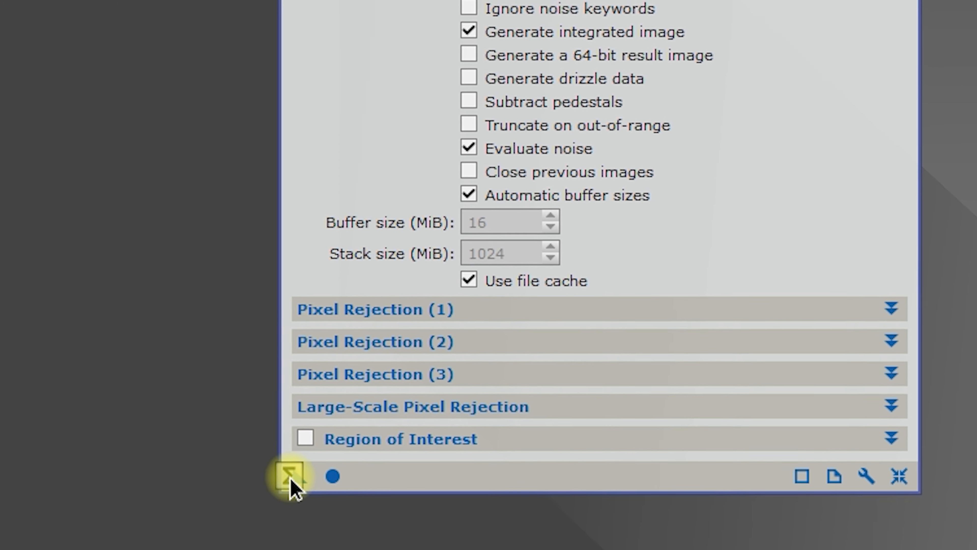
Save the current ImageIntegration settings as a process icon on the workspace and rename it TestProcess1.
drag(290, 478, 46, 177)
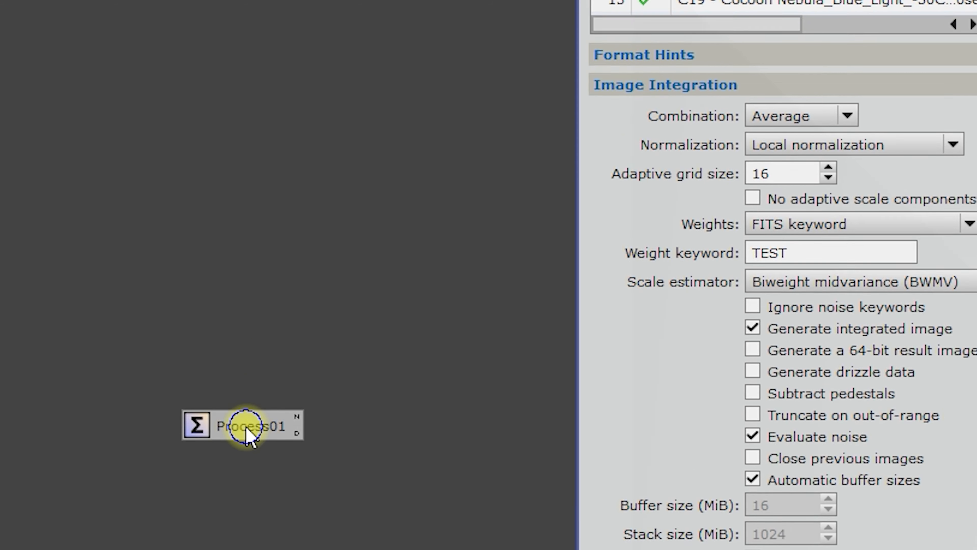
right_click(178, 192)
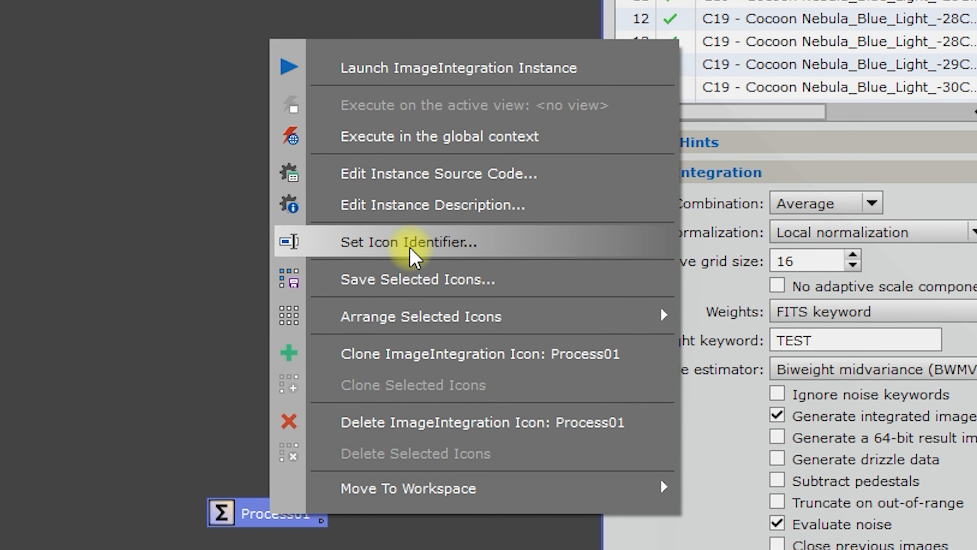
right_click(251, 519)
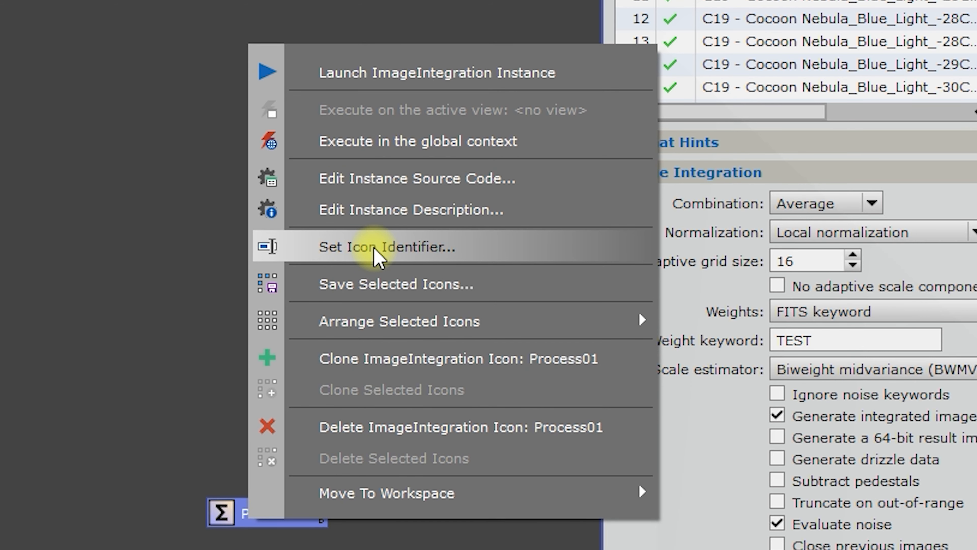
click(375, 256)
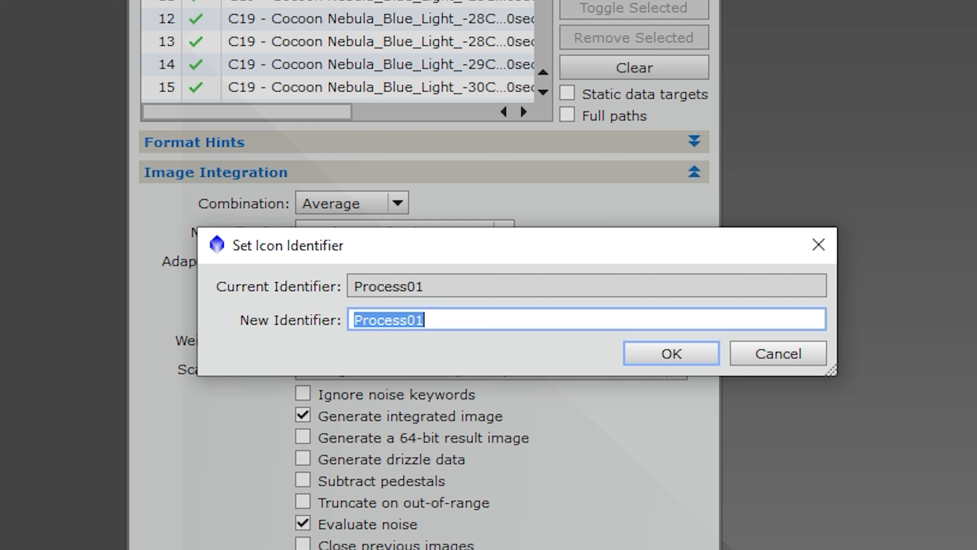
text(T)
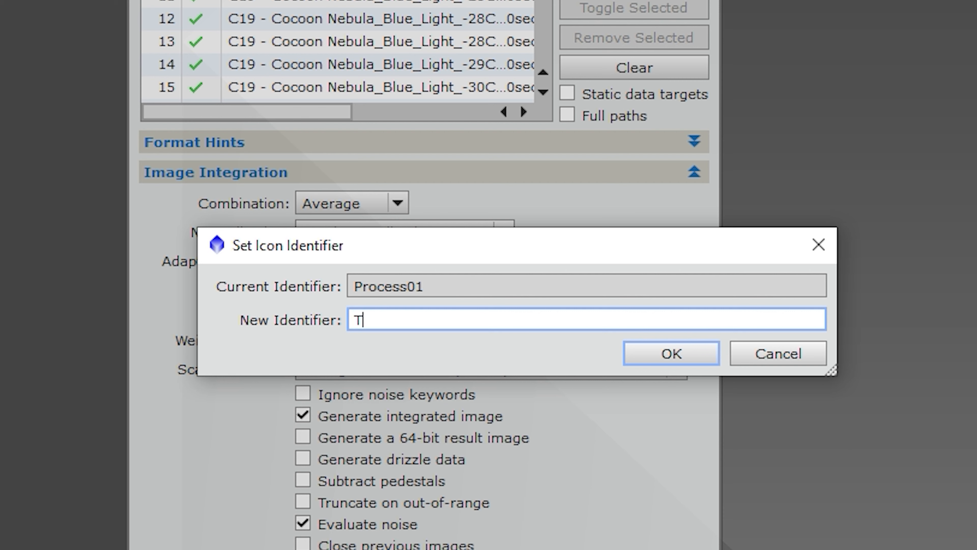
text(estProcess1)
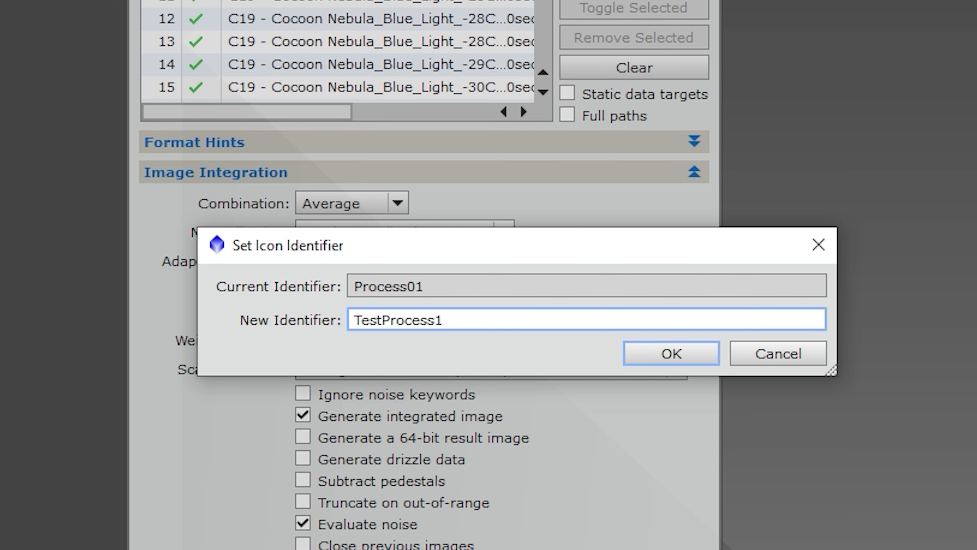
click(659, 352)
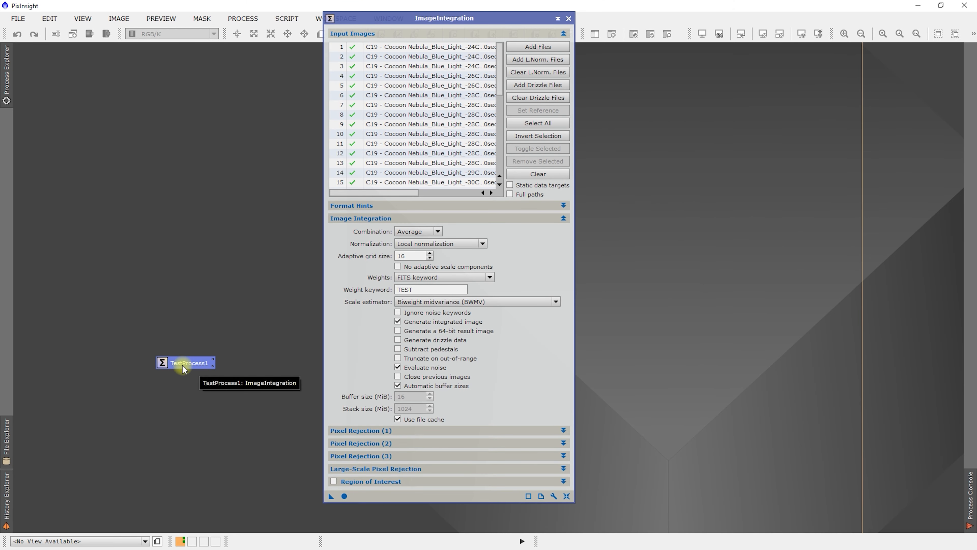
Move the TestProcess1 icon to the upper-right corner of the workspace.
drag(161, 430, 945, 0)
drag(608, 125, 893, 62)
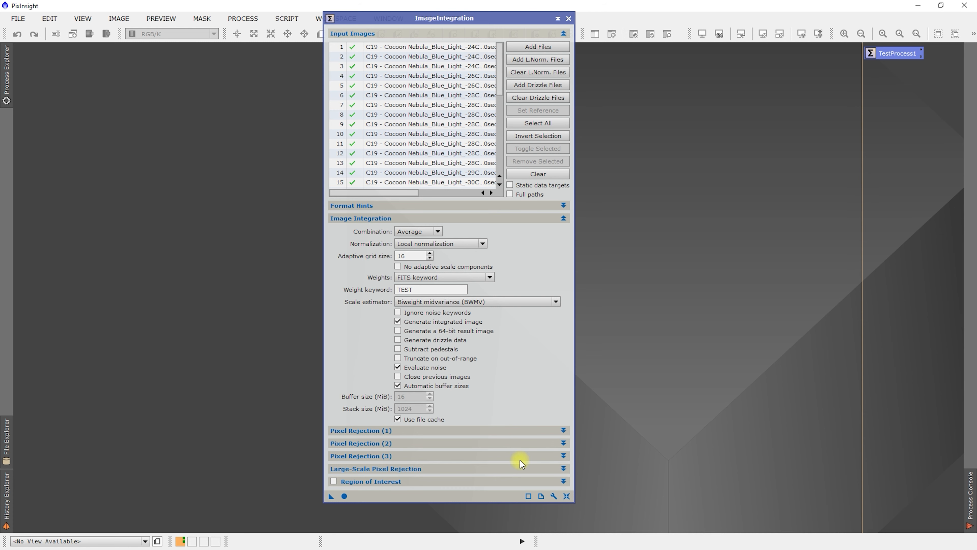
Reset ImageIntegration to its defaults and check the rejection algorithm in Pixel Rejection (1).
click(567, 496)
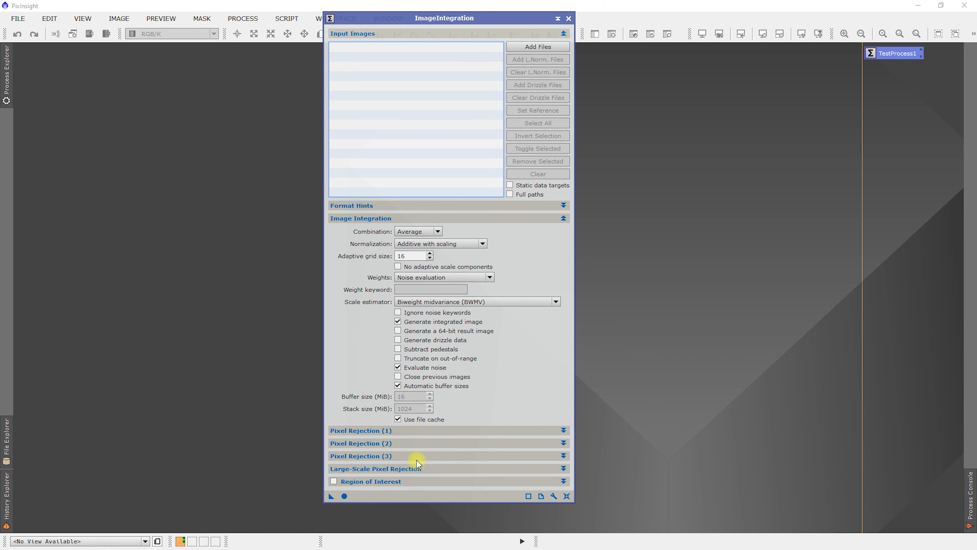
click(401, 432)
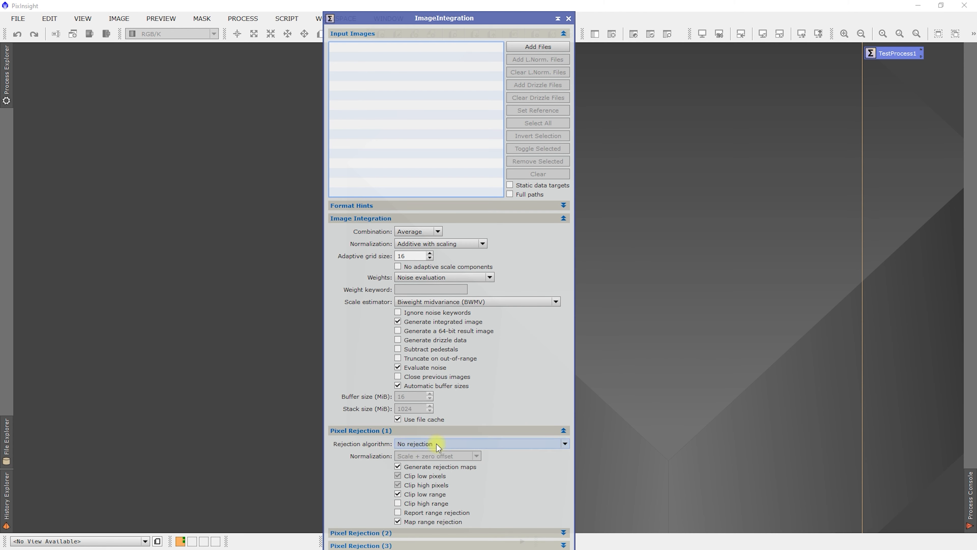
click(421, 430)
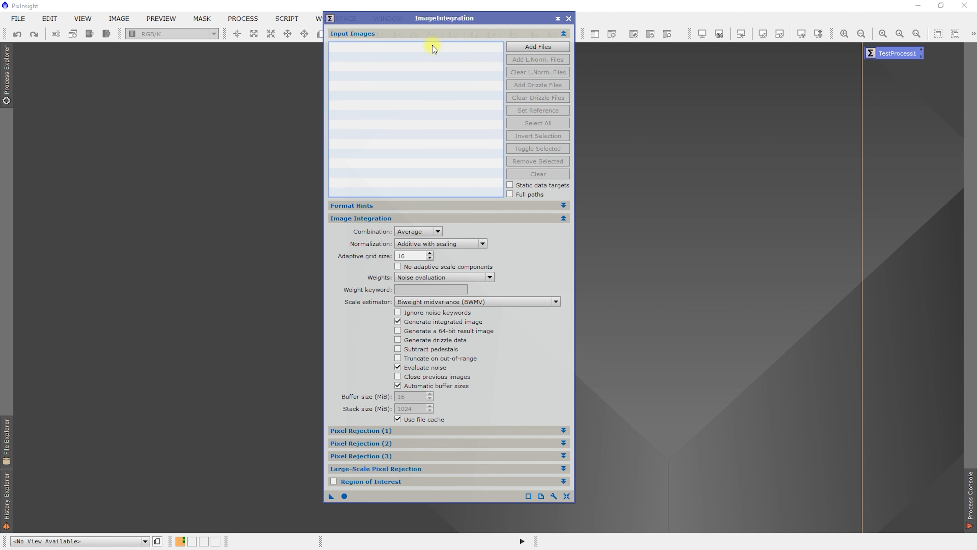
Close ImageIntegration, reopen it from the list of all processes to check its default settings, and close it again.
click(568, 18)
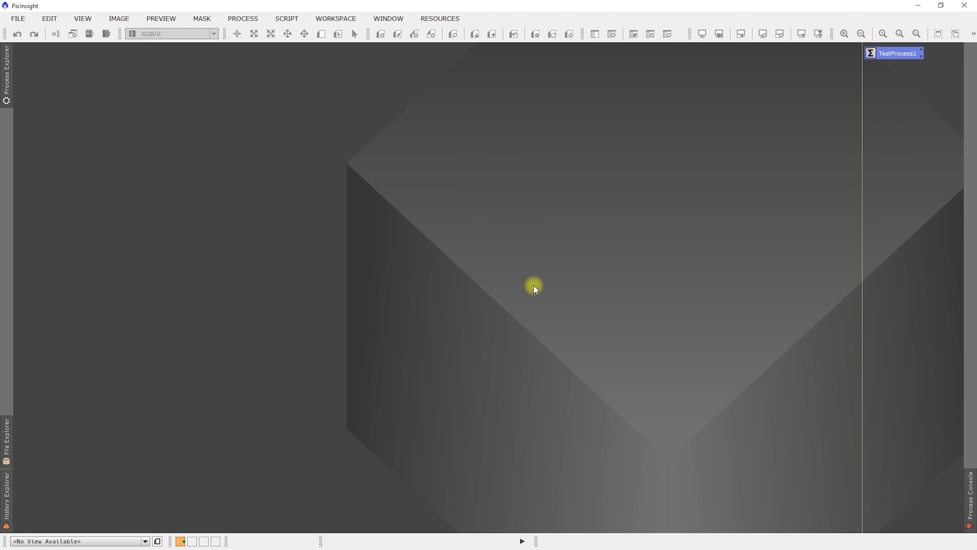
click(243, 18)
mouse_move(339, 10)
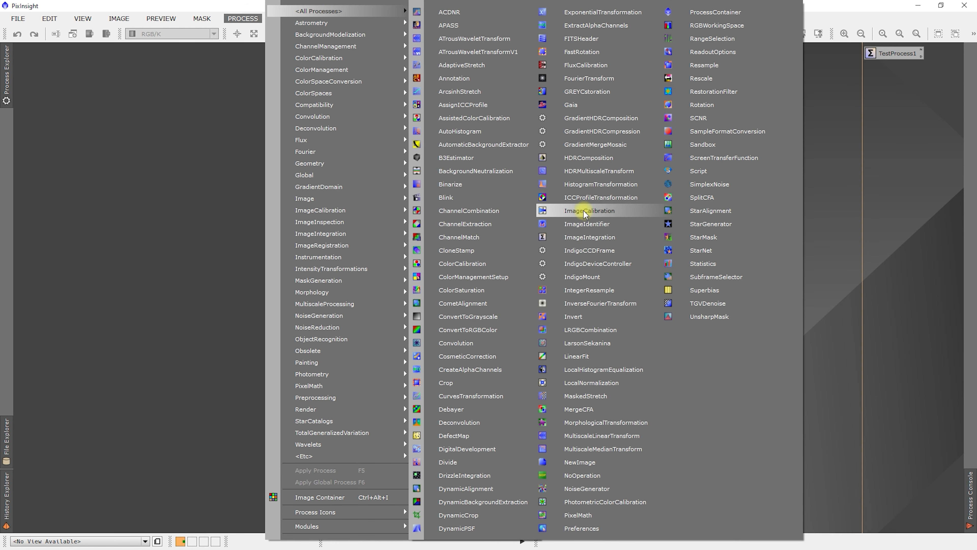
click(585, 238)
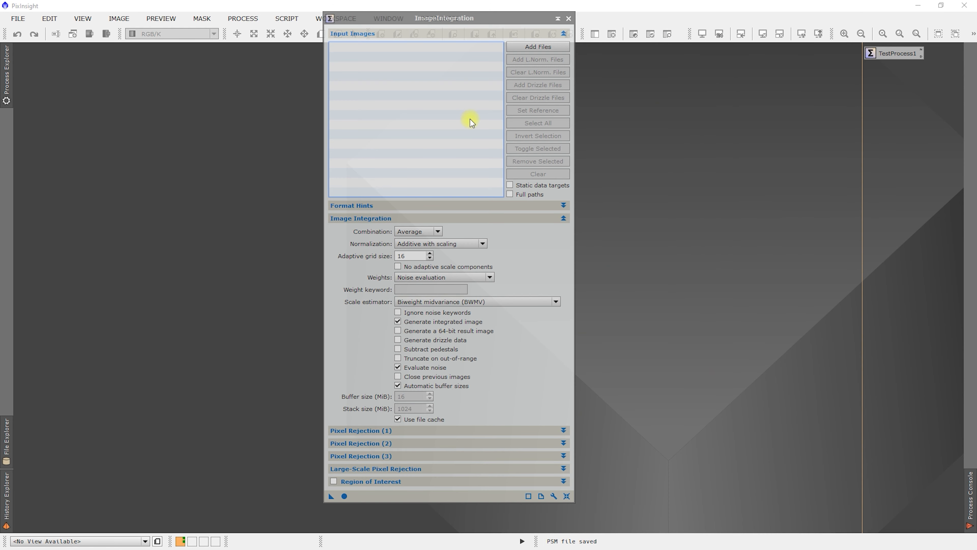
click(569, 18)
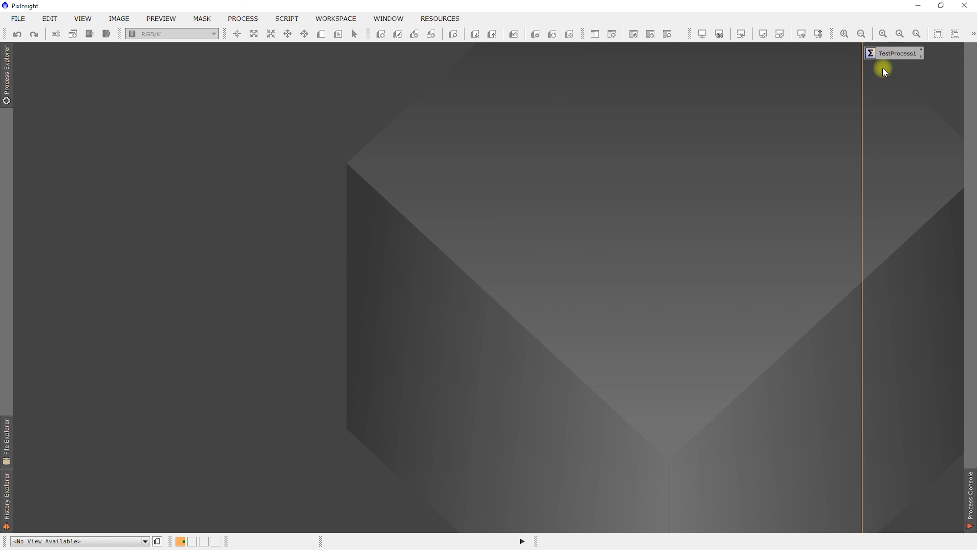
Open ImageIntegration with the settings saved in the TestProcess1 icon and check the rejection algorithm in Pixel Rejection (1).
double_click(900, 53)
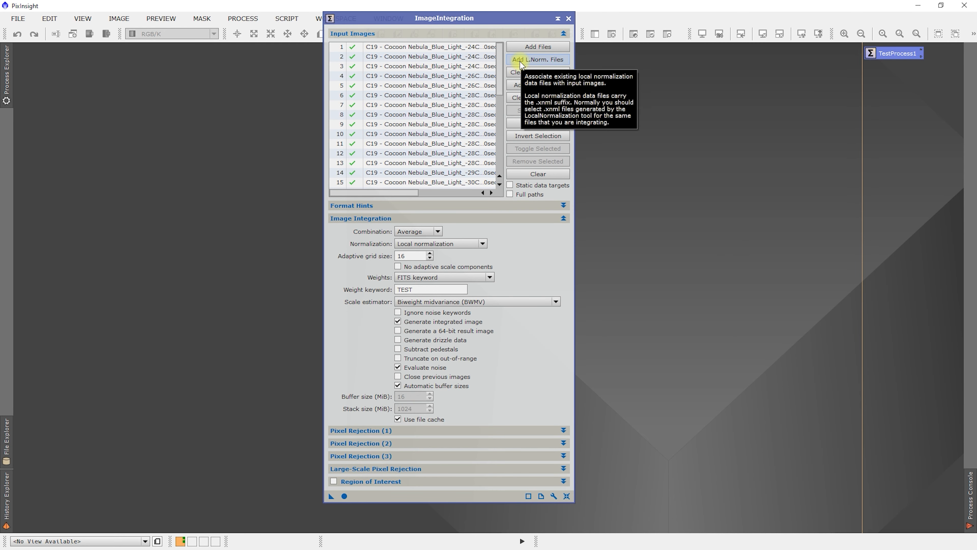
mouse_move(429, 245)
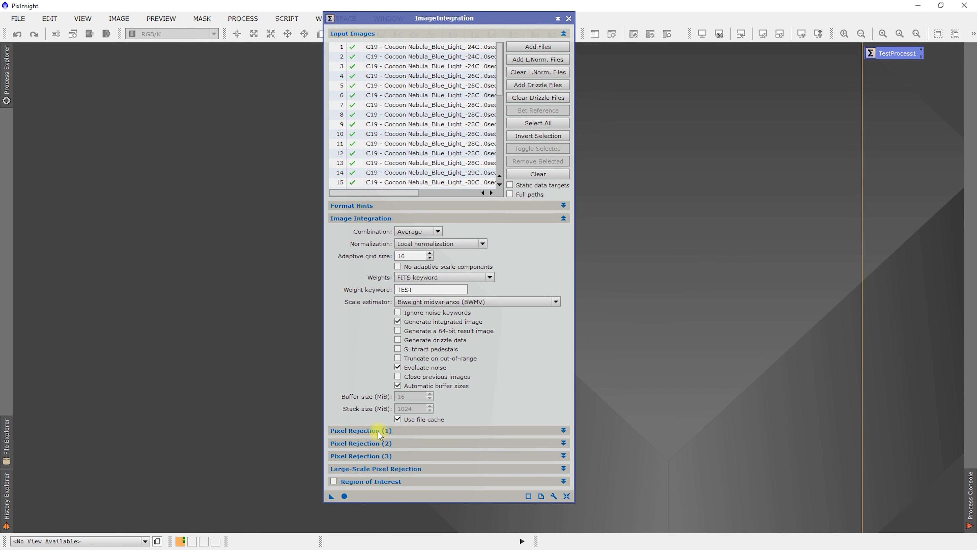
click(379, 431)
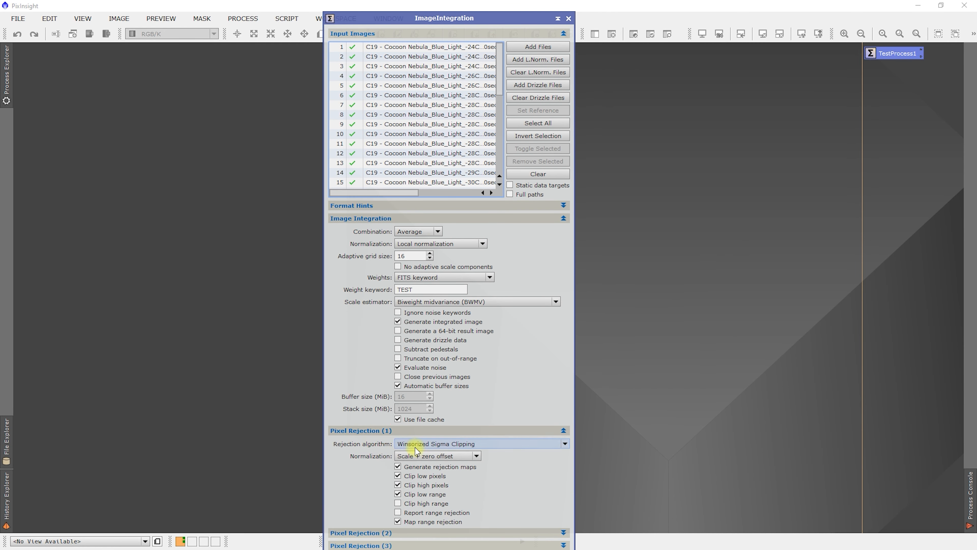
click(461, 431)
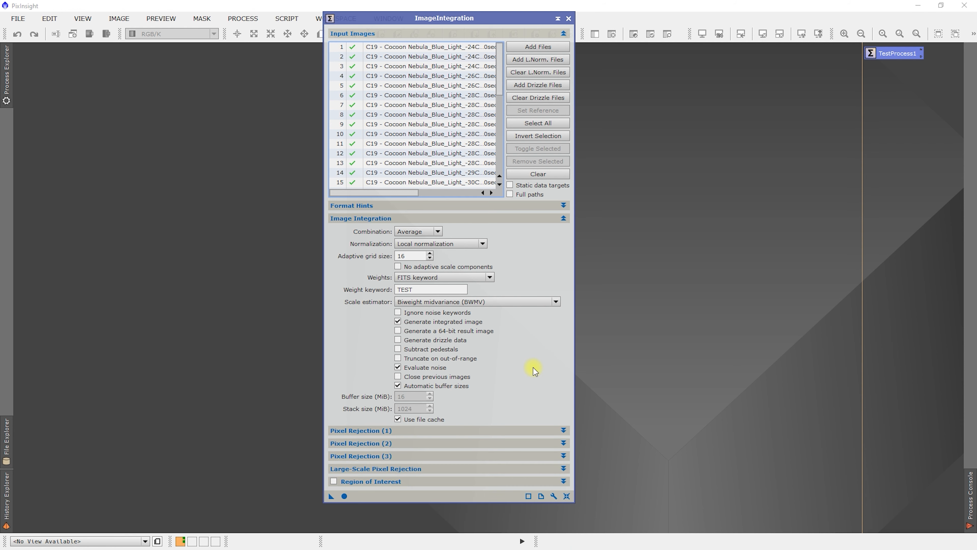